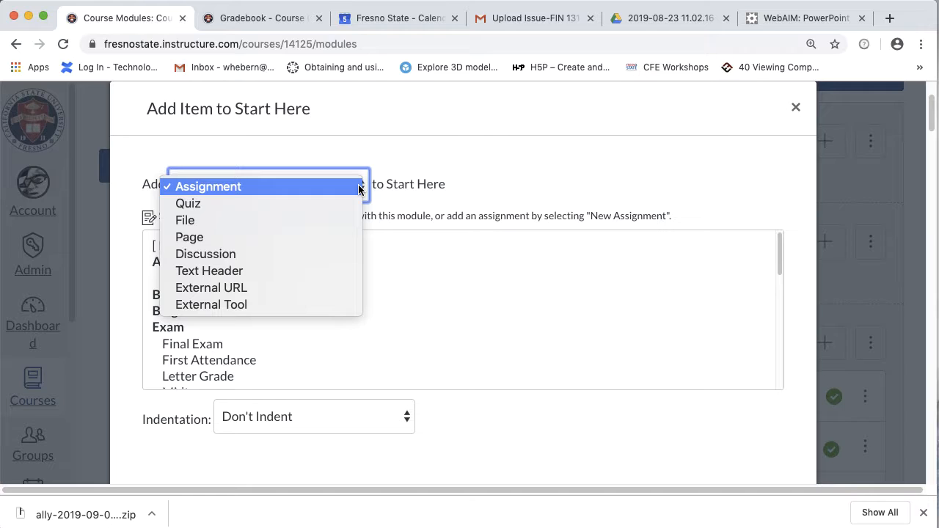
- Set the Start Here Add Item dialog to File and select the existing syllabus PDF among course files
{"action": "left_click", "coordinate": [202, 221]}
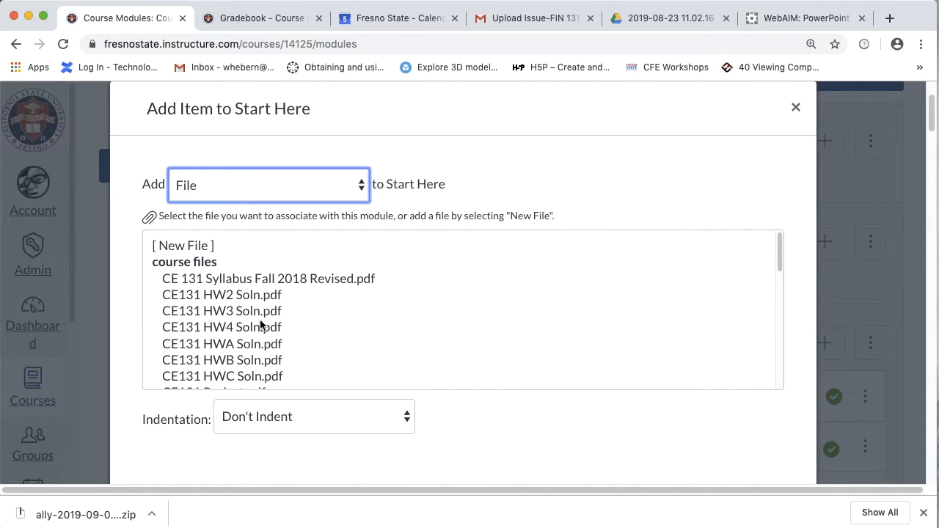
{"action": "scroll", "coordinate": [251, 325], "scroll_direction": "down", "scroll_amount": 8}
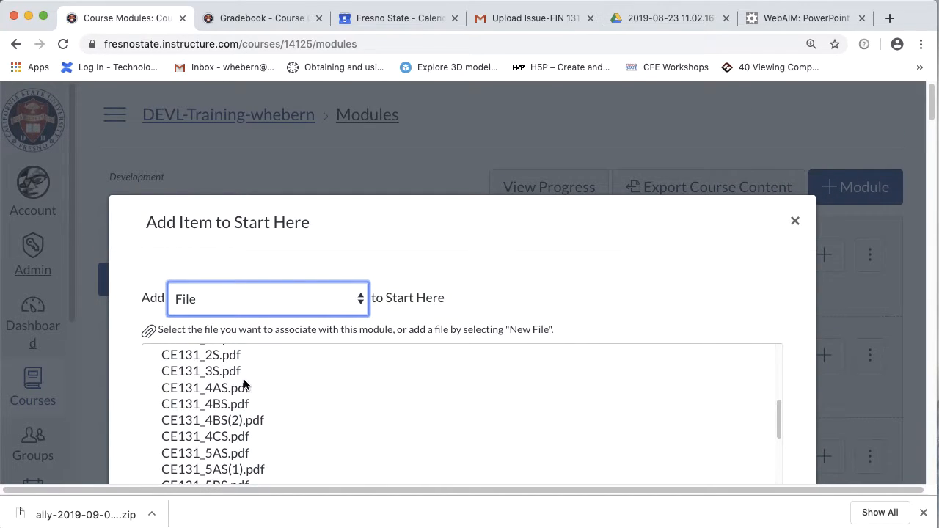
{"action": "scroll", "coordinate": [244, 384], "scroll_direction": "up", "scroll_amount": 8}
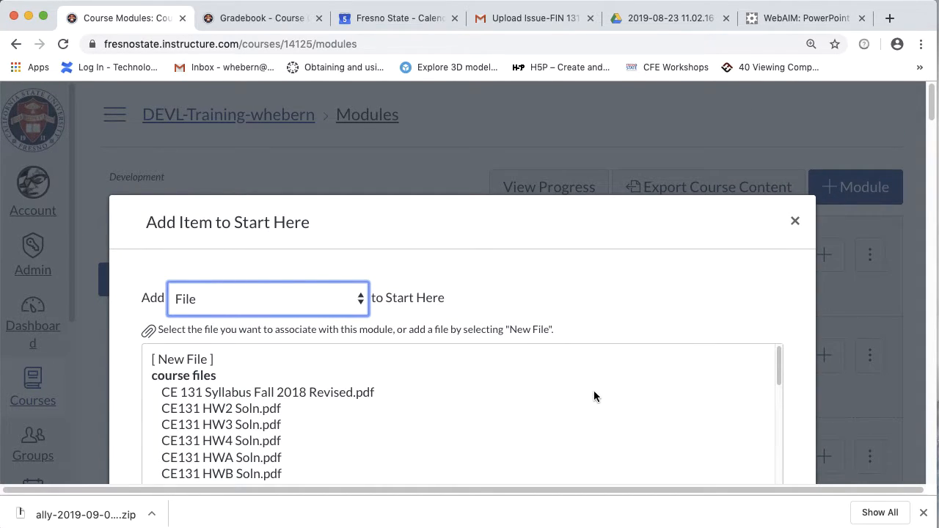
{"action": "left_click", "coordinate": [594, 391]}
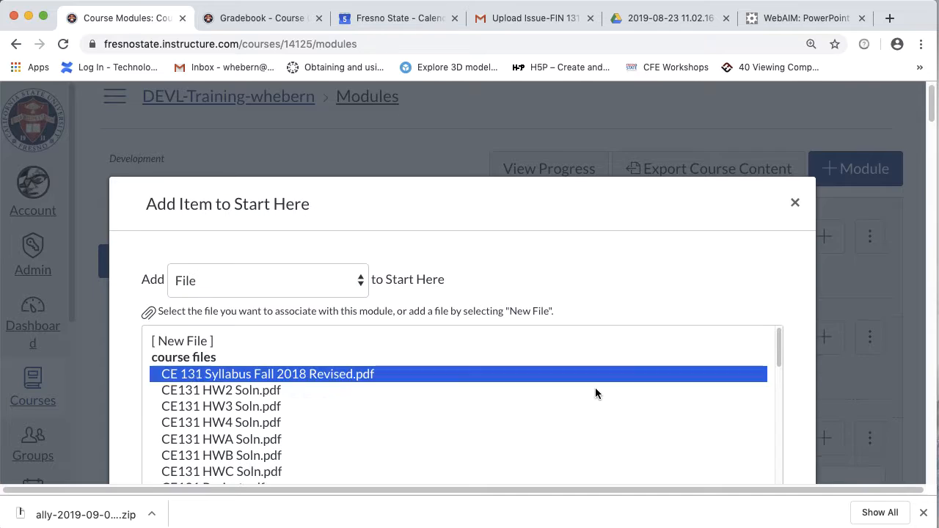
- Switch to a new file upload and choose vpaframewrk.pdf from Documents > Curriculum
{"action": "left_click", "coordinate": [181, 343]}
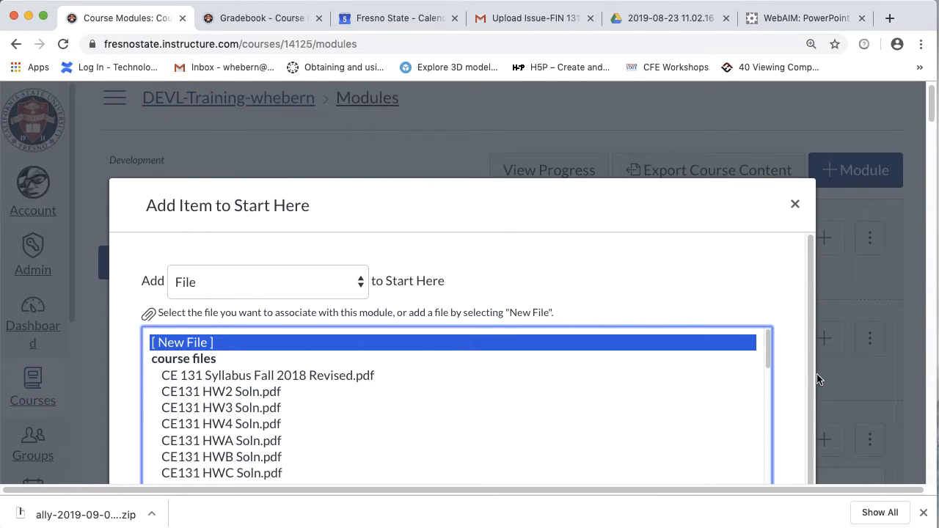
{"action": "scroll", "coordinate": [844, 378], "scroll_direction": "down", "scroll_amount": 2}
{"action": "scroll", "coordinate": [846, 378], "scroll_direction": "down", "scroll_amount": 4}
{"action": "scroll", "coordinate": [846, 379], "scroll_direction": "up", "scroll_amount": 2}
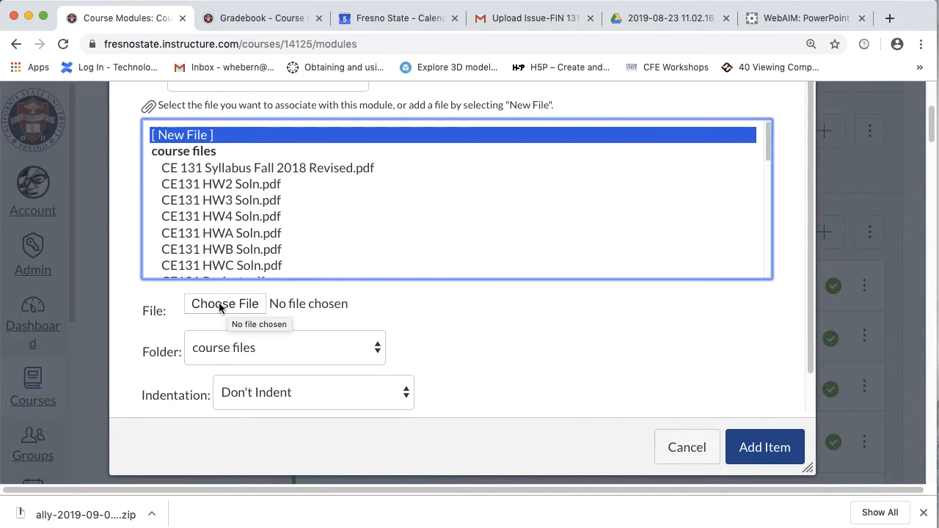
{"action": "left_click", "coordinate": [219, 308]}
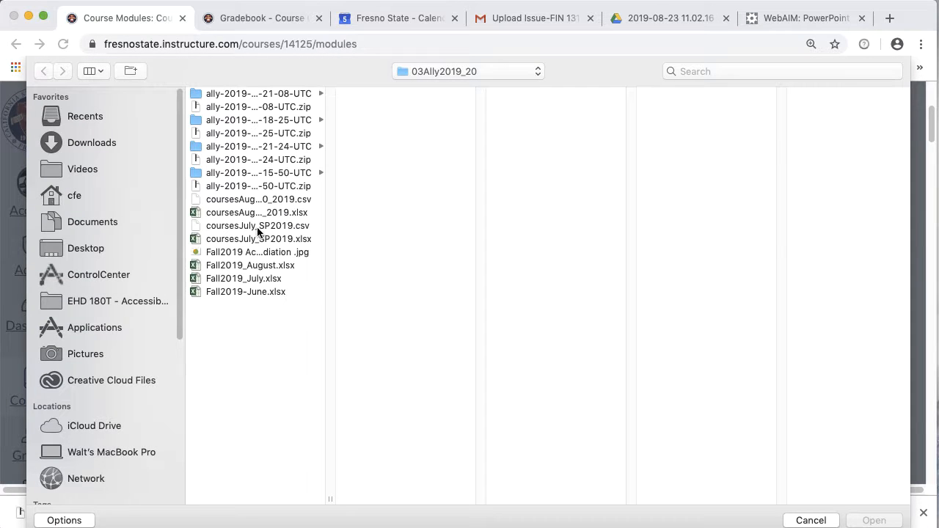
{"action": "left_click", "coordinate": [109, 227]}
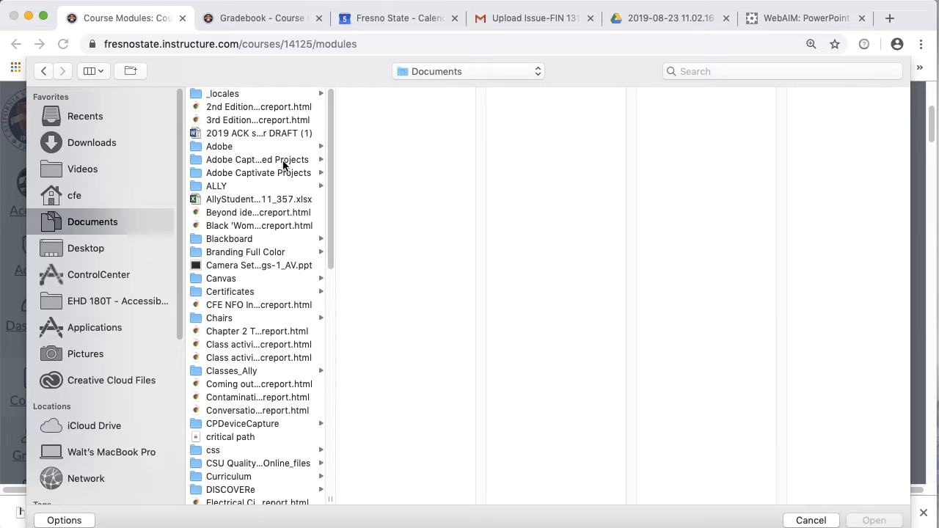
{"action": "scroll", "coordinate": [240, 386], "scroll_direction": "down", "scroll_amount": 3}
{"action": "left_click", "coordinate": [240, 392]}
{"action": "left_click", "coordinate": [391, 199]}
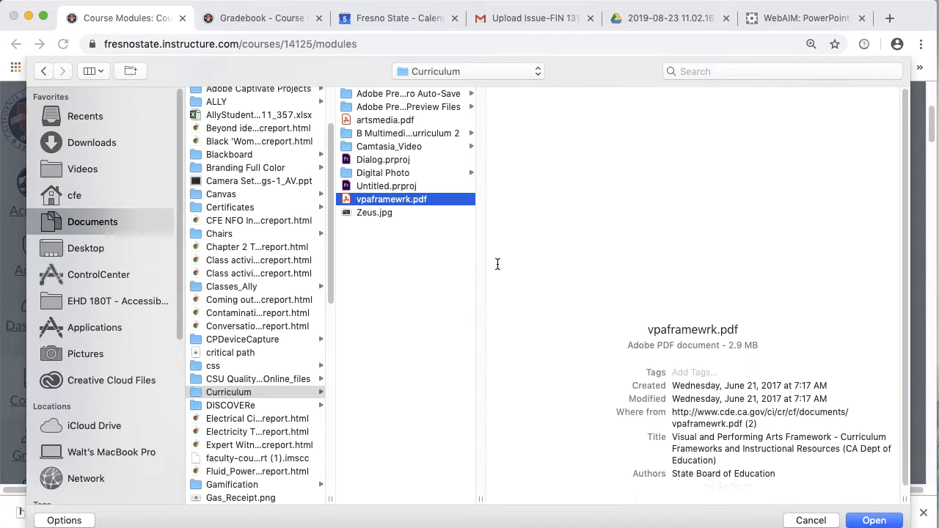
{"action": "left_click", "coordinate": [869, 520]}
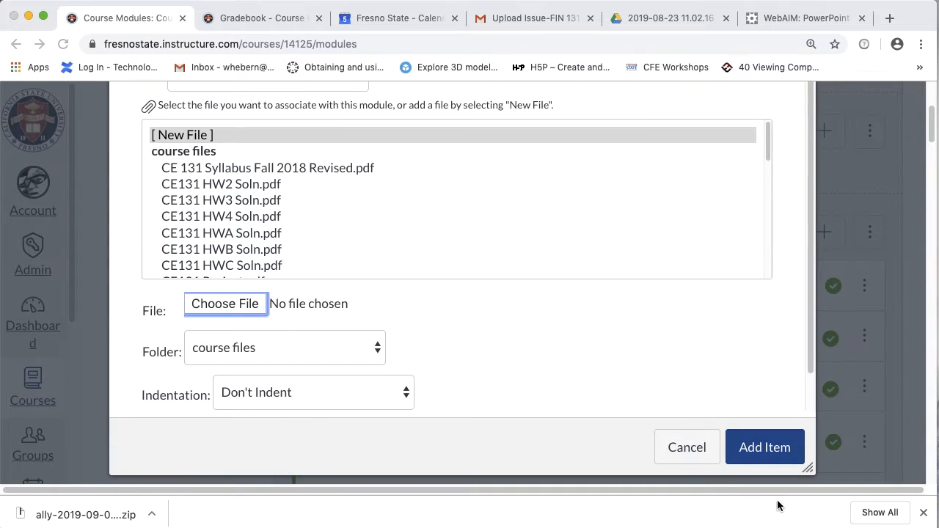
- Add vpaframewrk.pdf to Start Here, preview the 294-page PDF, then return to Modules
{"action": "left_click", "coordinate": [774, 446]}
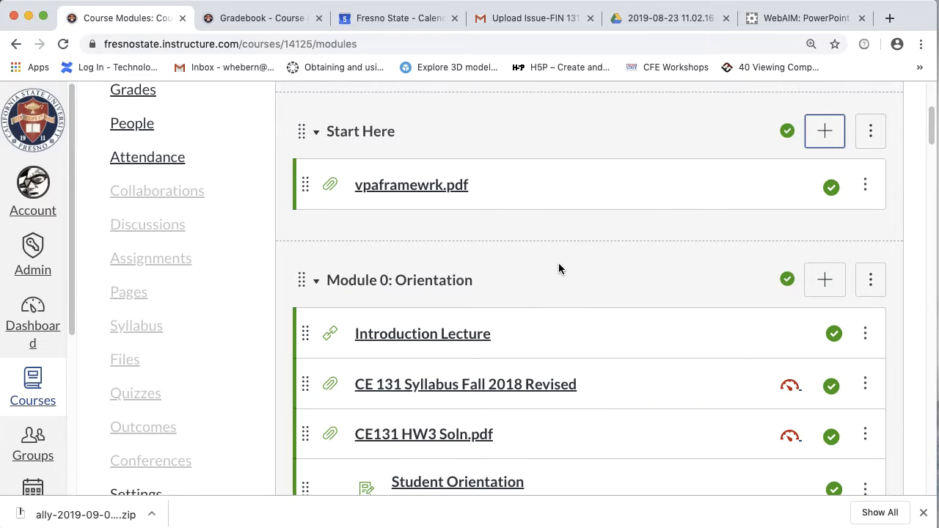
{"action": "left_click", "coordinate": [412, 190]}
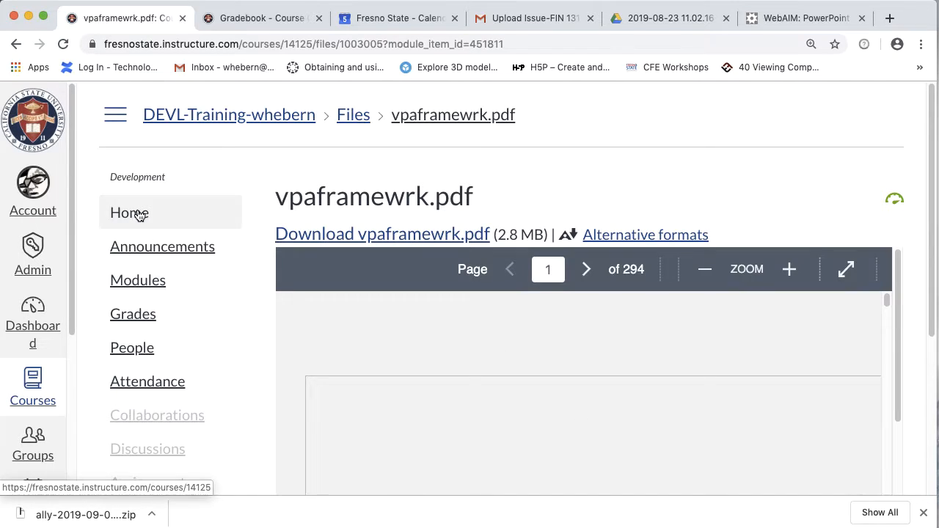
{"action": "left_click", "coordinate": [141, 278]}
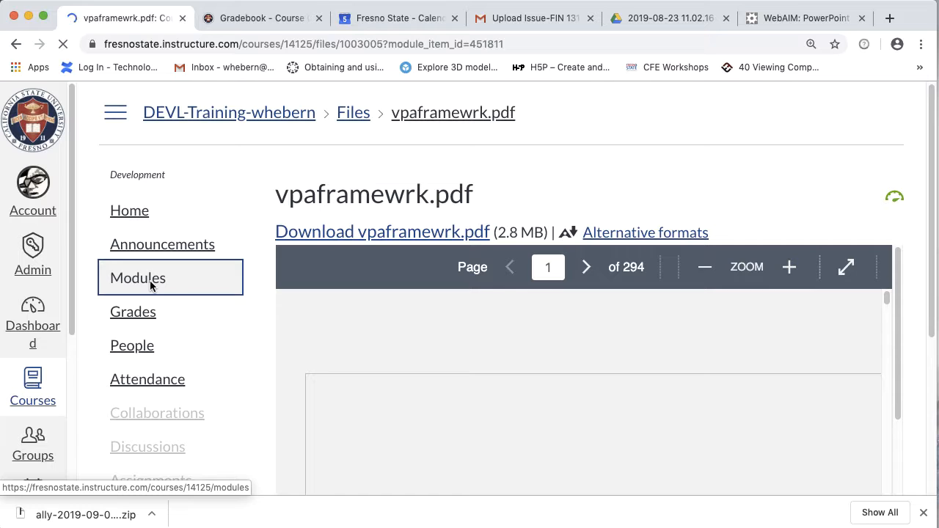
{"action": "scroll", "coordinate": [599, 329], "scroll_direction": "down", "scroll_amount": 3}
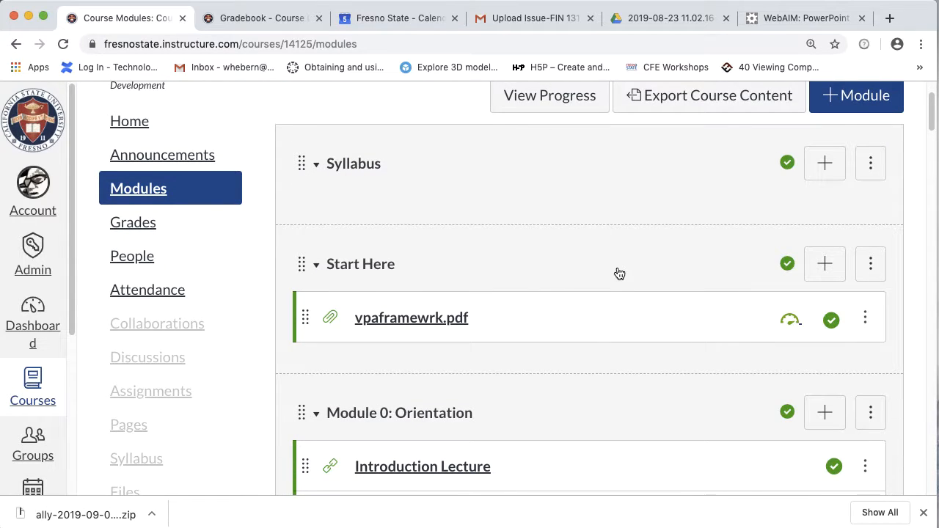
- Add a new assignment named 'Upload Here Paper 1' to the Start Here module
{"action": "left_click", "coordinate": [823, 269]}
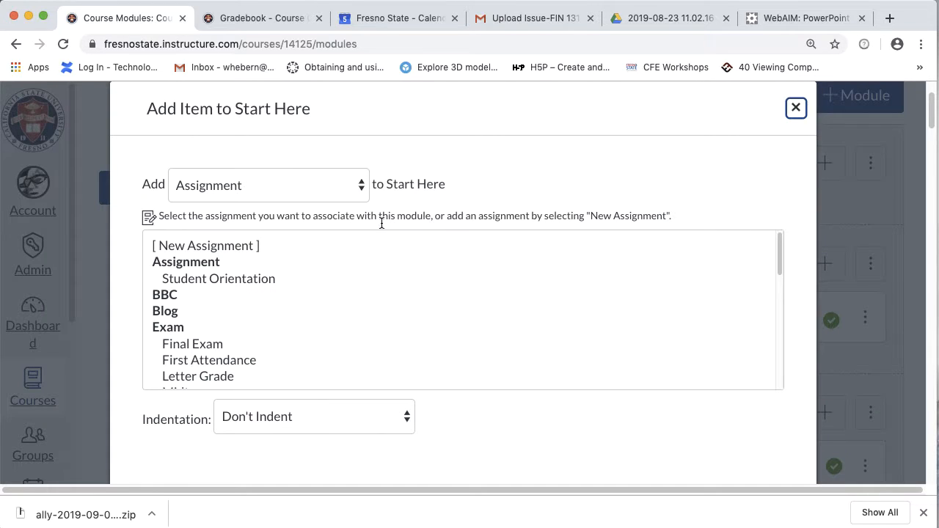
{"action": "left_click", "coordinate": [249, 191]}
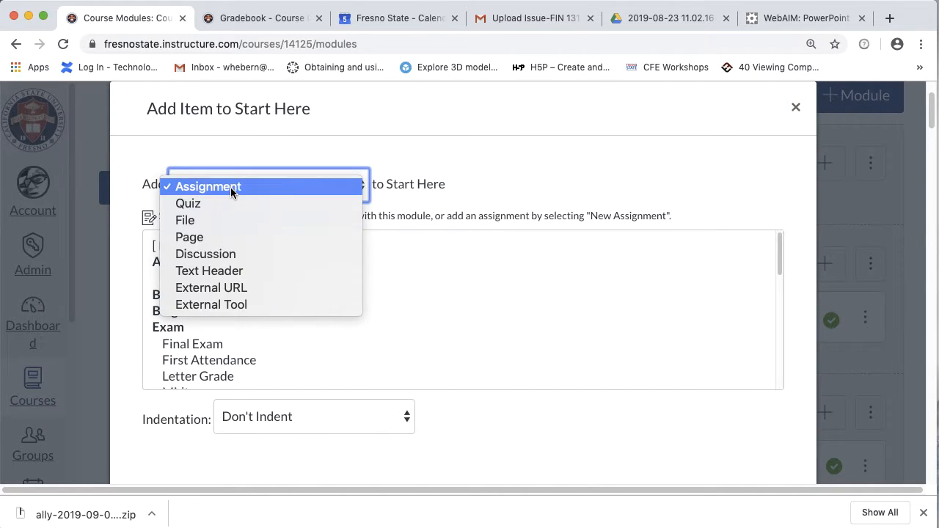
{"action": "left_click", "coordinate": [227, 186]}
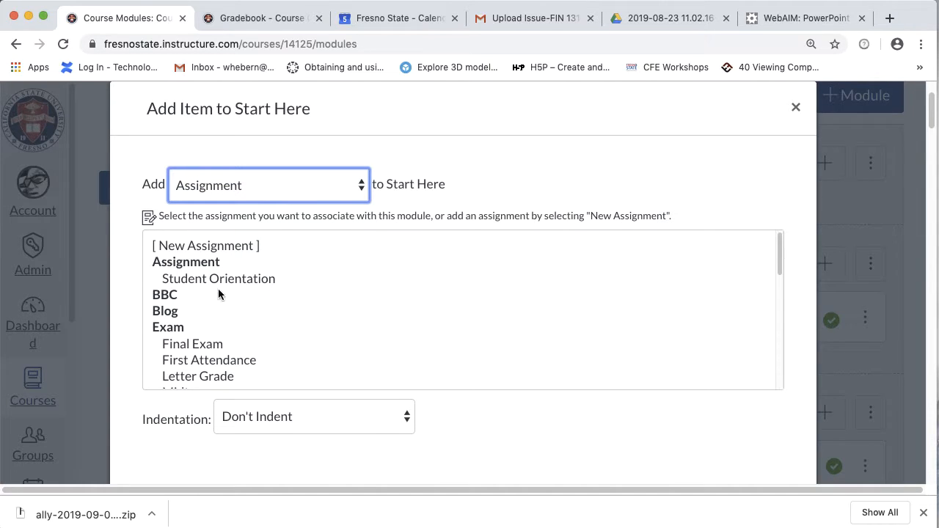
{"action": "scroll", "coordinate": [250, 339], "scroll_direction": "down", "scroll_amount": 3}
{"action": "scroll", "coordinate": [249, 338], "scroll_direction": "up", "scroll_amount": 3}
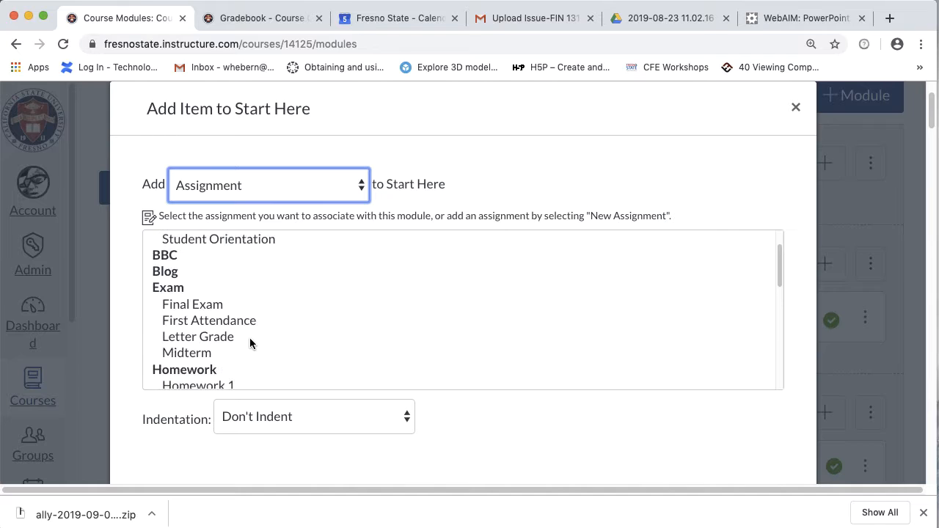
{"action": "left_click", "coordinate": [220, 249]}
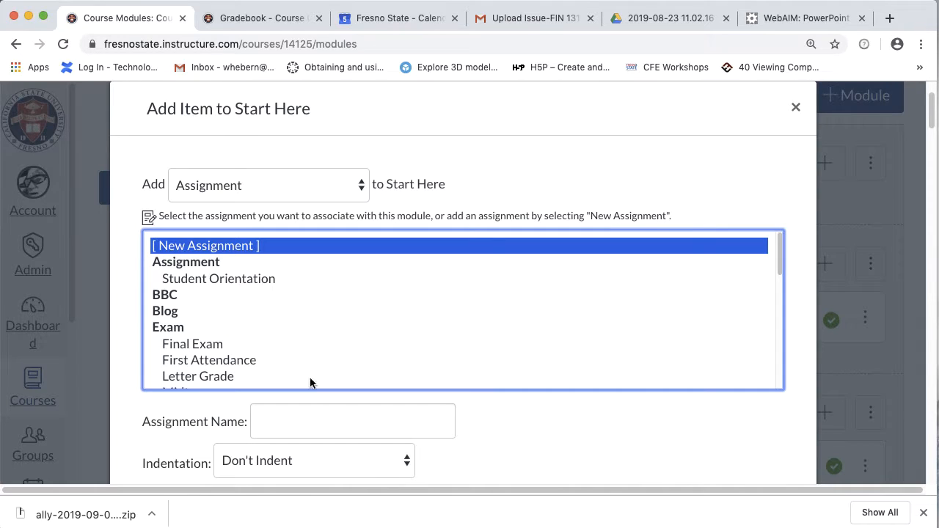
{"action": "left_click", "coordinate": [294, 419]}
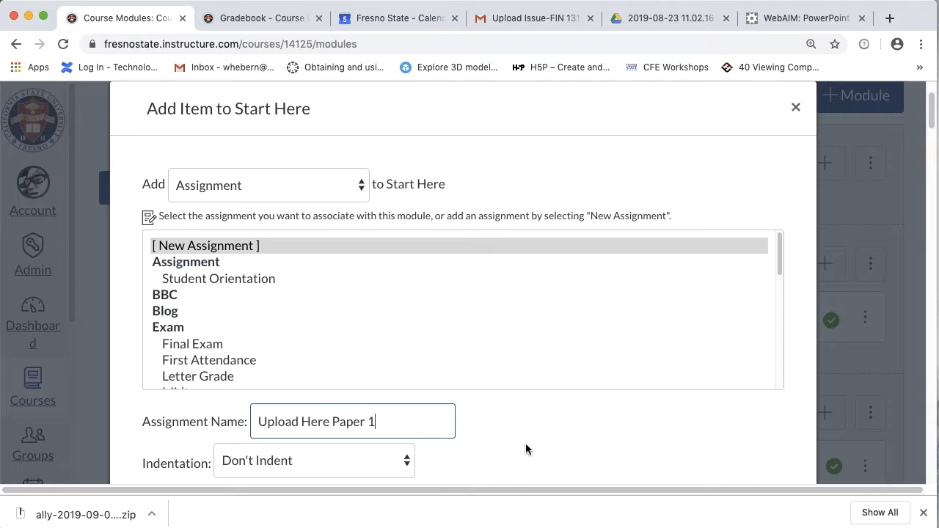
{"action": "scroll", "coordinate": [526, 444], "scroll_direction": "down", "scroll_amount": 5}
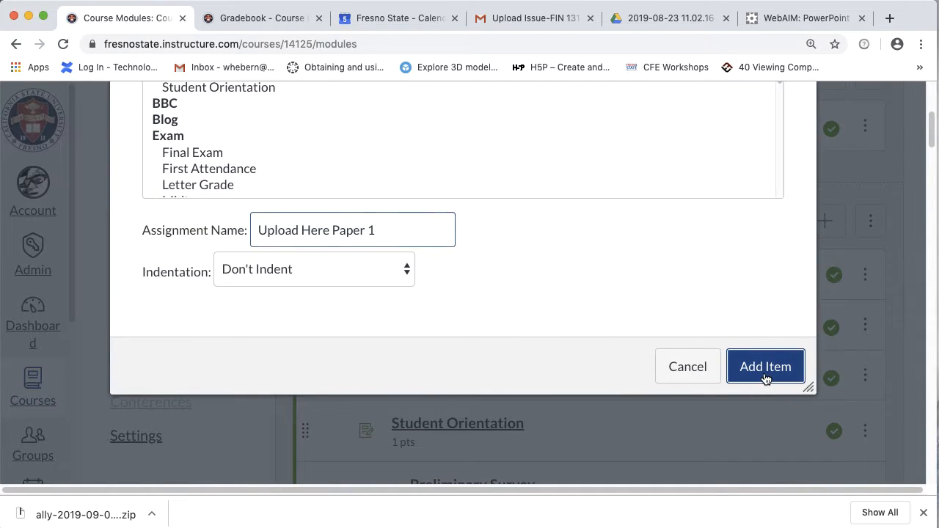
{"action": "left_click", "coordinate": [765, 376]}
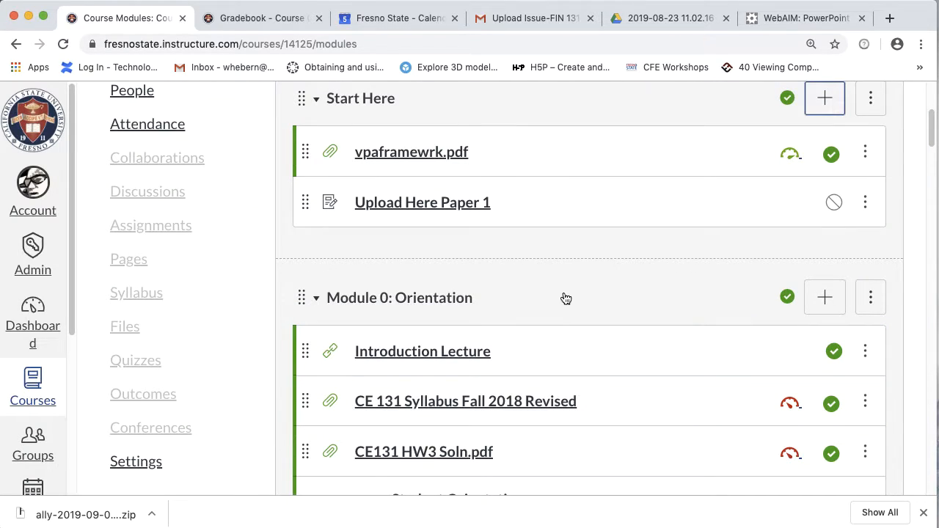
- Edit Upload Here Paper 1 and set its points value to 100
{"action": "left_click", "coordinate": [404, 206]}
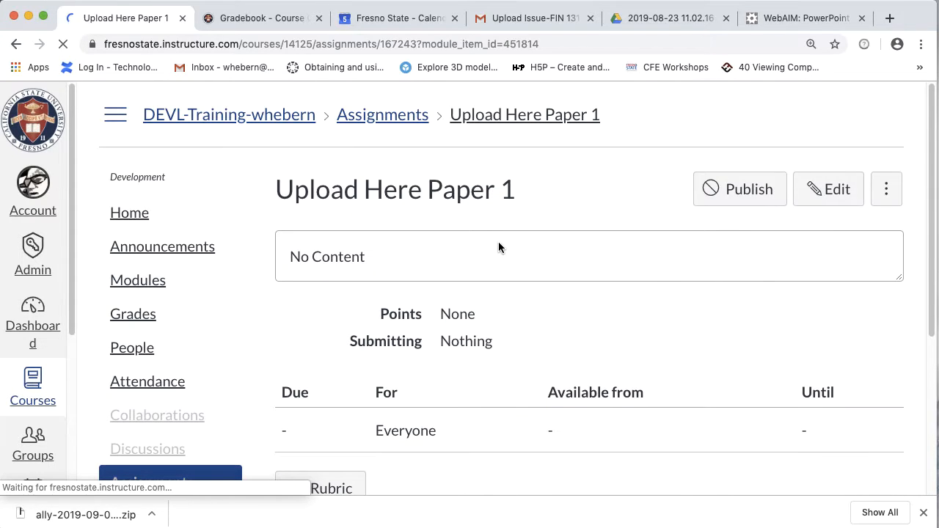
{"action": "left_click", "coordinate": [835, 193]}
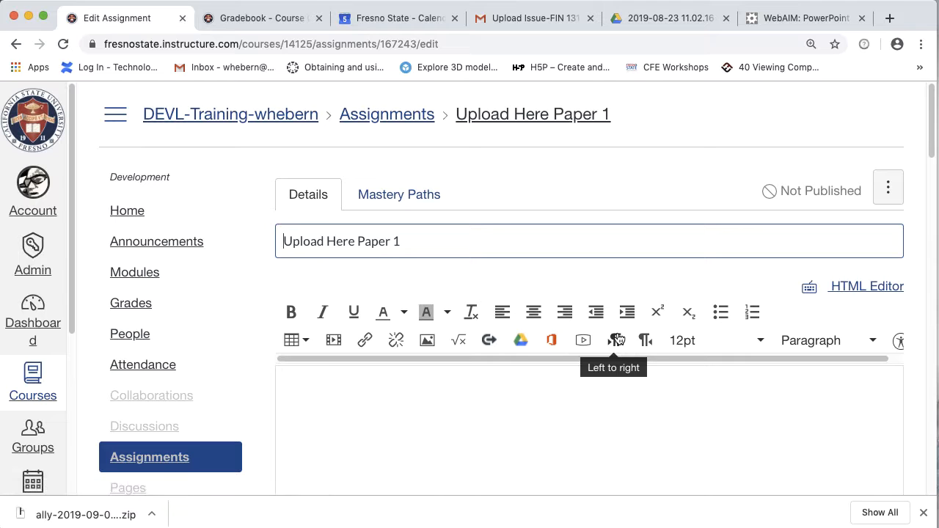
{"action": "scroll", "coordinate": [614, 330], "scroll_direction": "down", "scroll_amount": 5}
{"action": "left_click", "coordinate": [491, 286]}
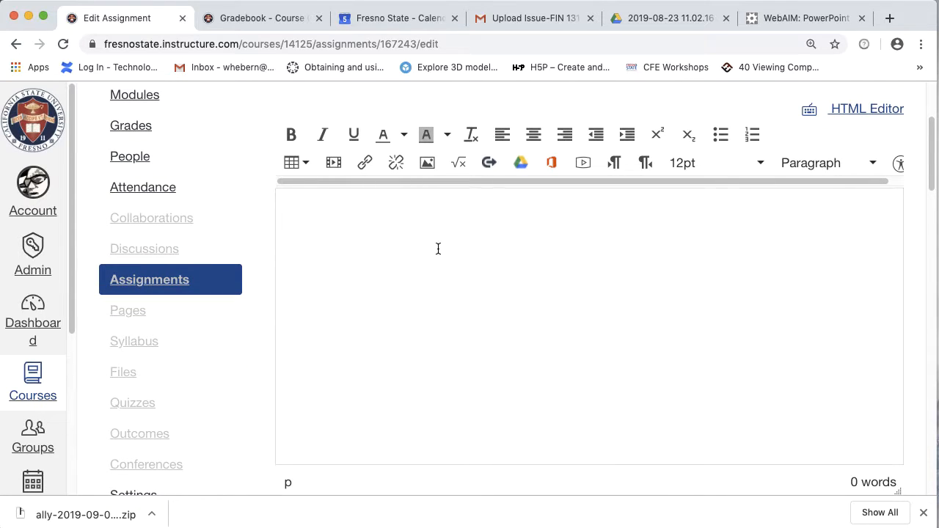
{"action": "scroll", "coordinate": [617, 323], "scroll_direction": "down", "scroll_amount": 5}
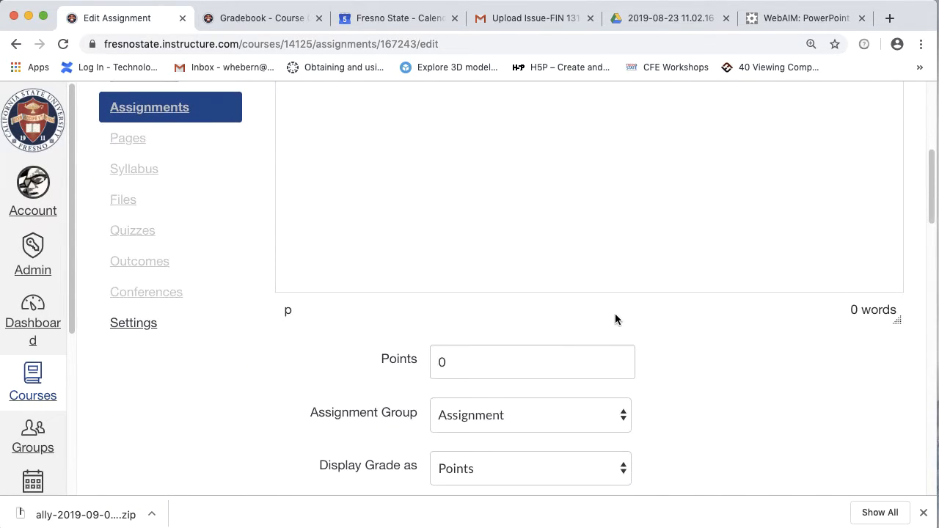
{"action": "scroll", "coordinate": [712, 327], "scroll_direction": "down", "scroll_amount": 2}
{"action": "double_click", "coordinate": [494, 293]}
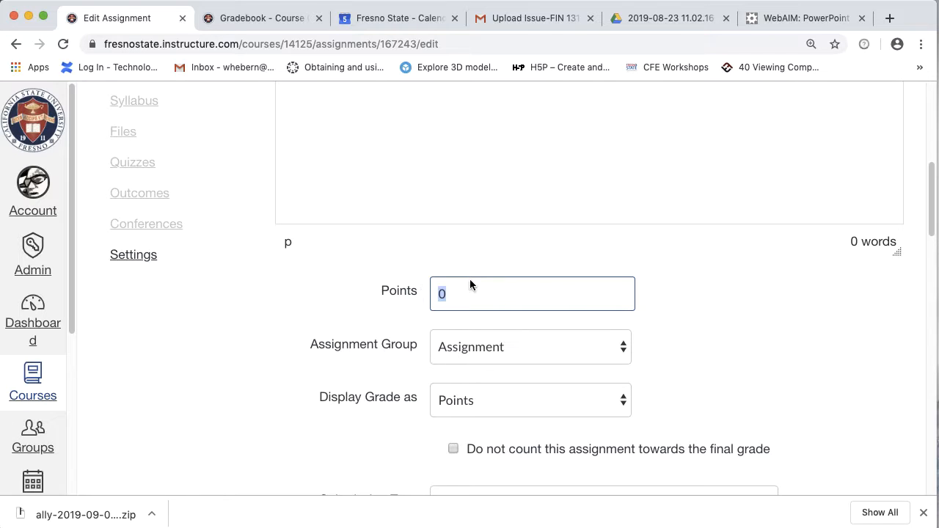
{"action": "type", "text": "100"}
{"action": "scroll", "coordinate": [708, 319], "scroll_direction": "down", "scroll_amount": 3}
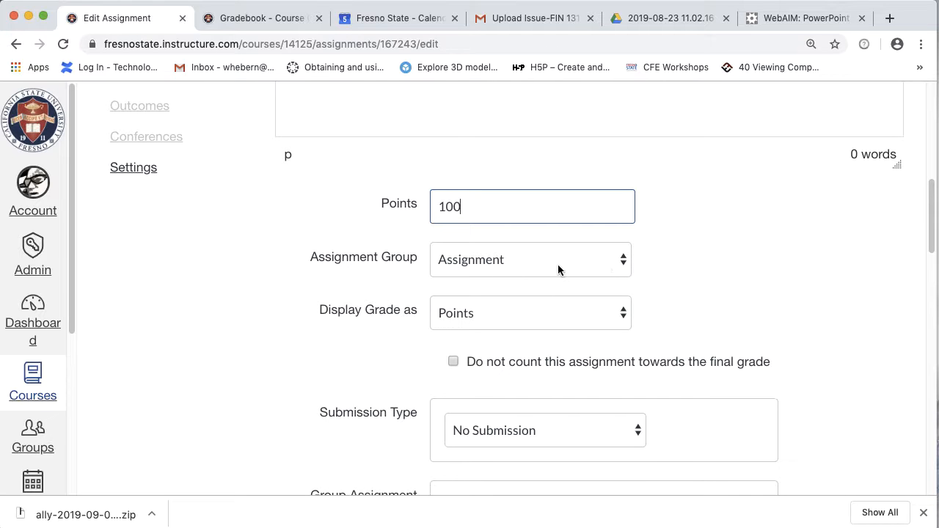
{"action": "scroll", "coordinate": [695, 299], "scroll_direction": "down", "scroll_amount": 3}
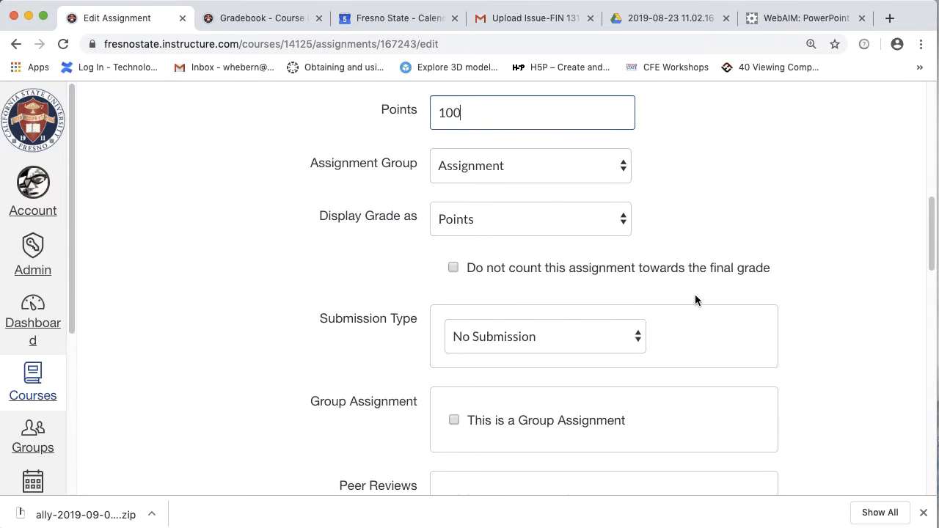
{"action": "scroll", "coordinate": [726, 323], "scroll_direction": "down", "scroll_amount": 3}
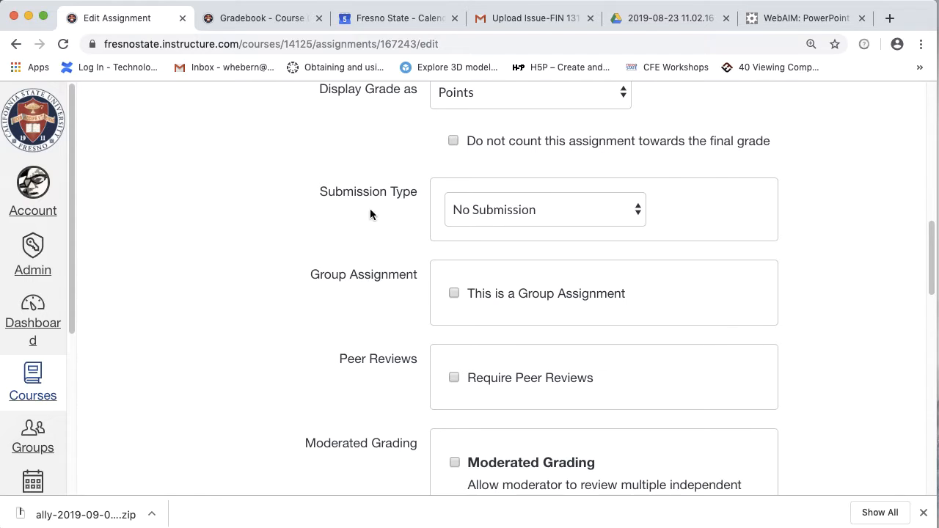
- Set the submission type to Online with File Uploads and save the assignment
{"action": "left_click", "coordinate": [634, 212]}
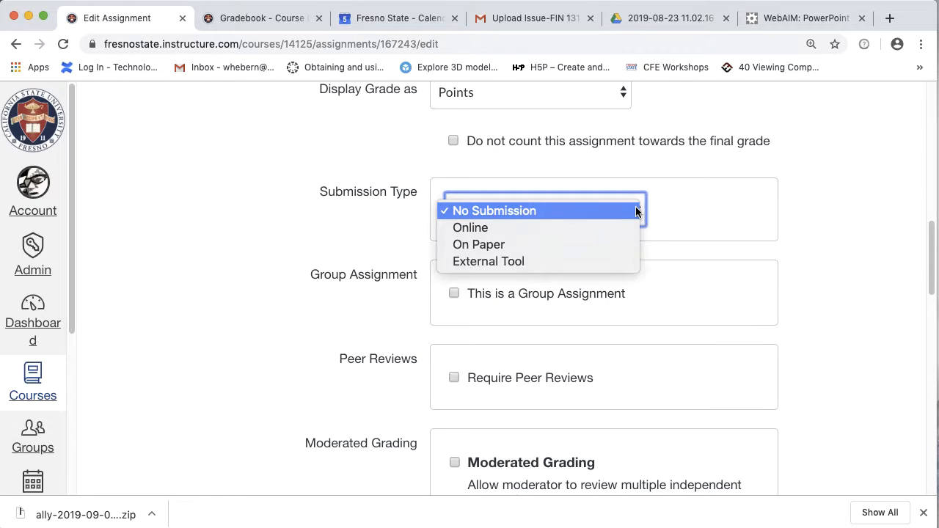
{"action": "left_click", "coordinate": [478, 234]}
{"action": "scroll", "coordinate": [616, 306], "scroll_direction": "down", "scroll_amount": 3}
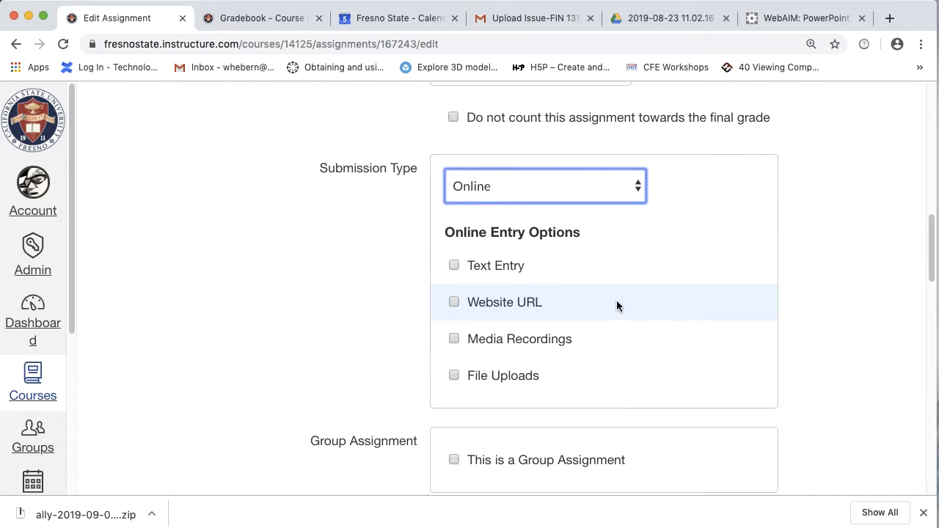
{"action": "left_click", "coordinate": [454, 321]}
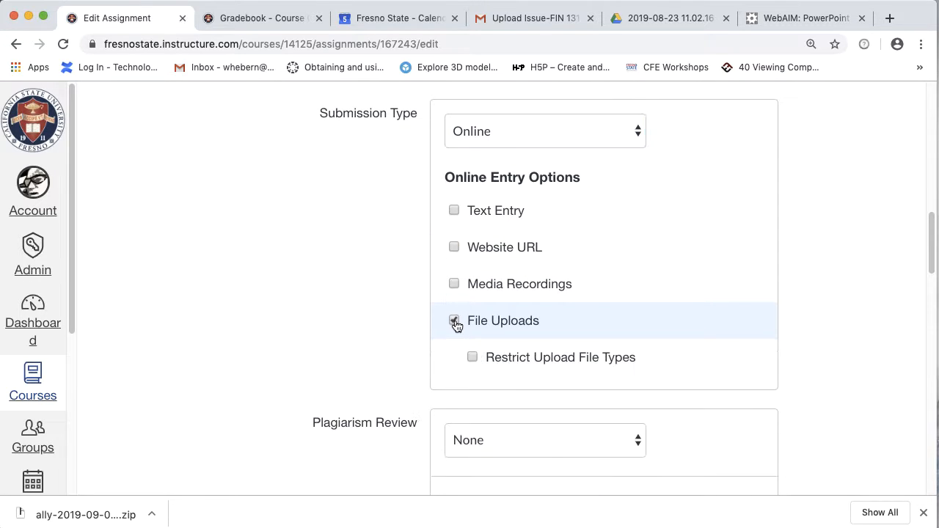
{"action": "scroll", "coordinate": [822, 338], "scroll_direction": "down", "scroll_amount": 5}
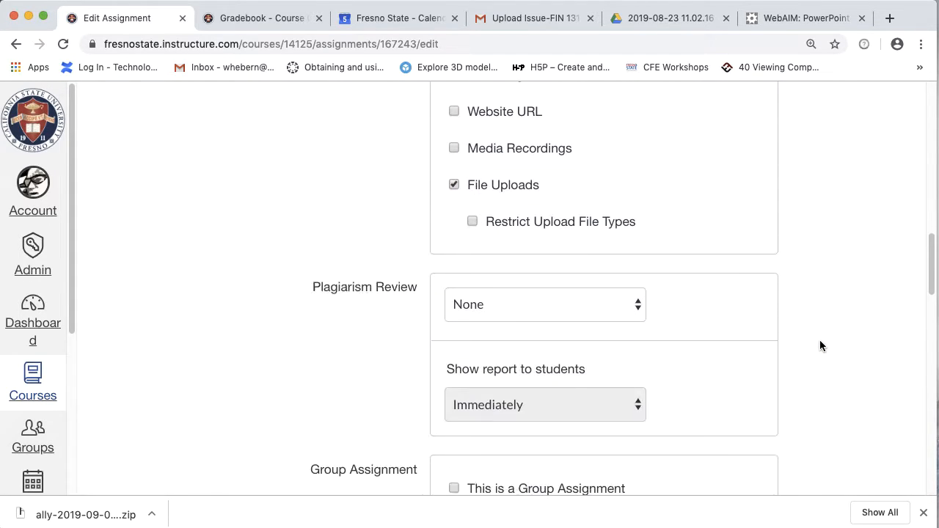
{"action": "scroll", "coordinate": [820, 339], "scroll_direction": "down", "scroll_amount": 2}
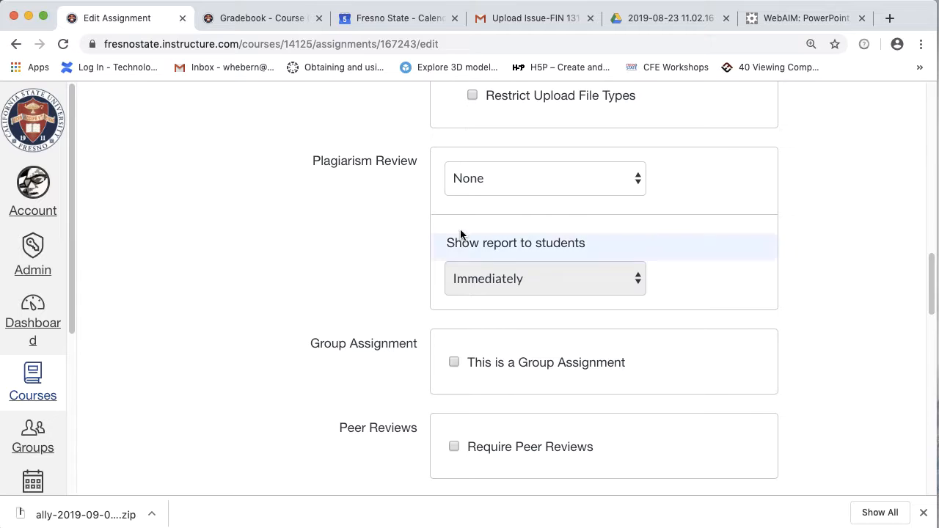
{"action": "scroll", "coordinate": [878, 359], "scroll_direction": "down", "scroll_amount": 12}
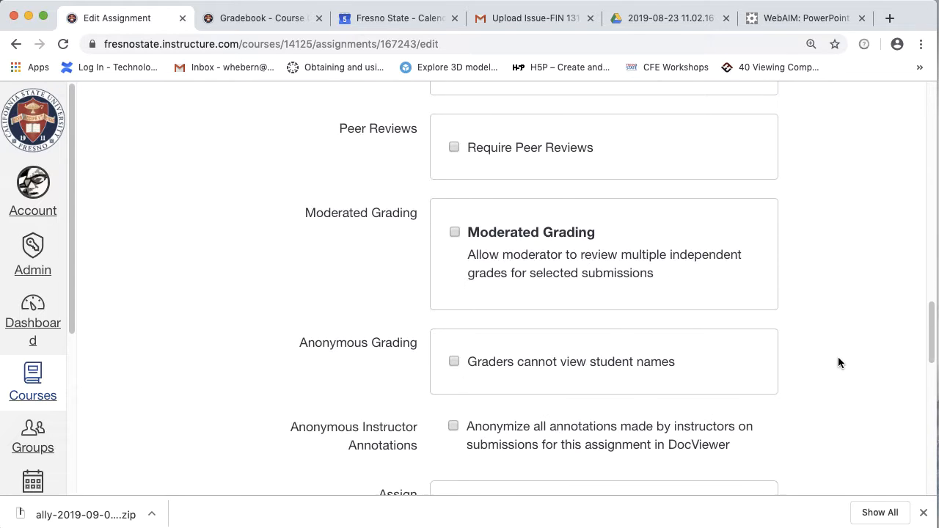
{"action": "scroll", "coordinate": [811, 356], "scroll_direction": "down", "scroll_amount": 10}
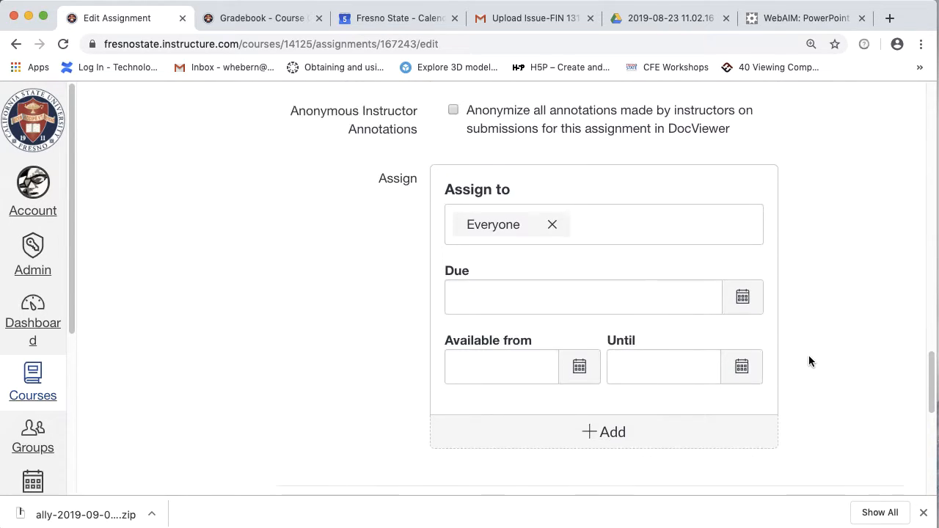
{"action": "left_click", "coordinate": [865, 338]}
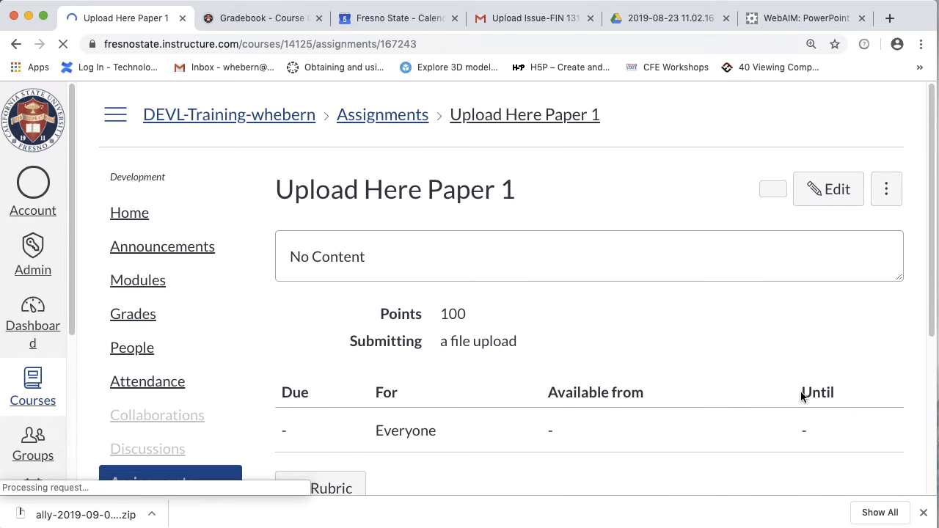
- Publish Upload Here Paper 1 from the Modules page and reopen its assignment page
{"action": "left_click", "coordinate": [134, 283]}
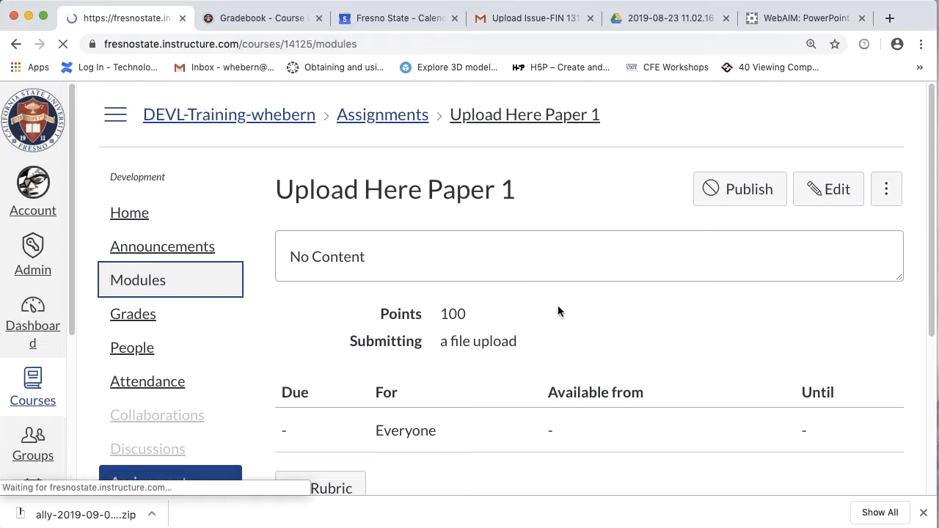
{"action": "scroll", "coordinate": [569, 319], "scroll_direction": "down", "scroll_amount": 5}
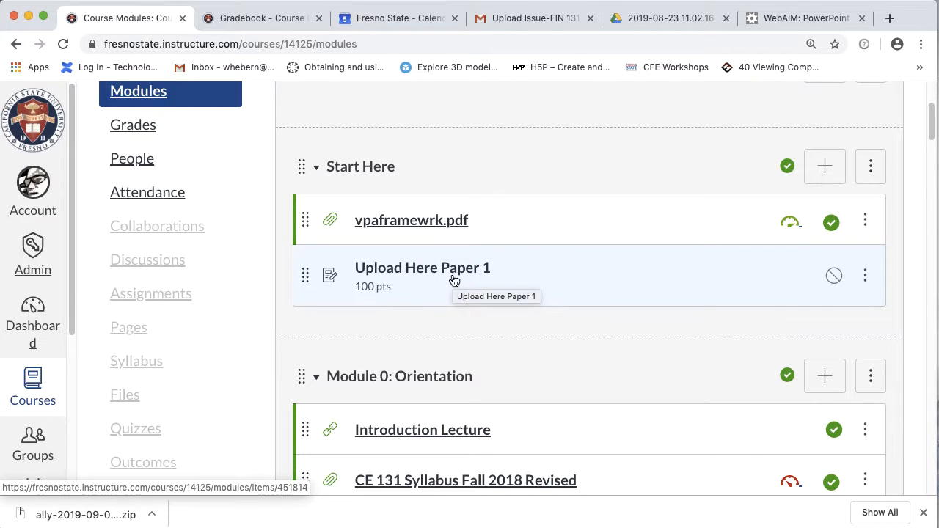
{"action": "left_click", "coordinate": [835, 278]}
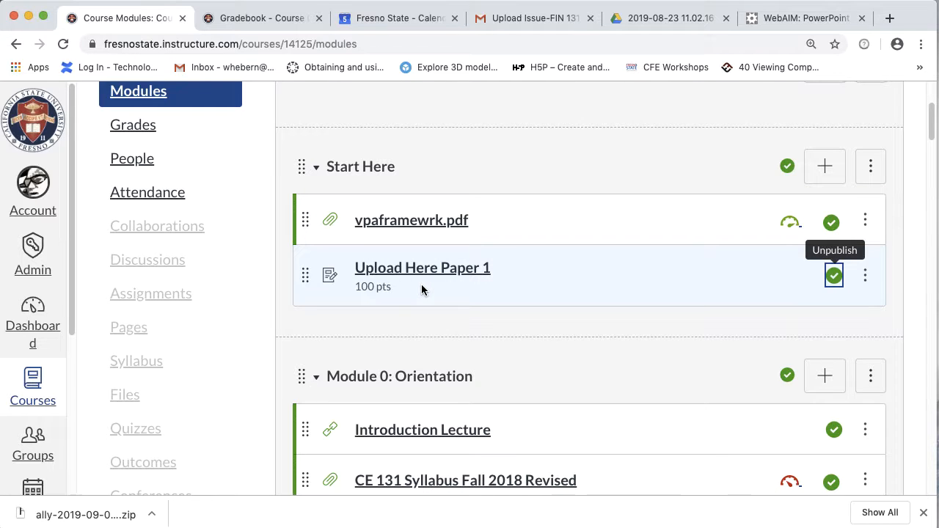
{"action": "left_click", "coordinate": [402, 270]}
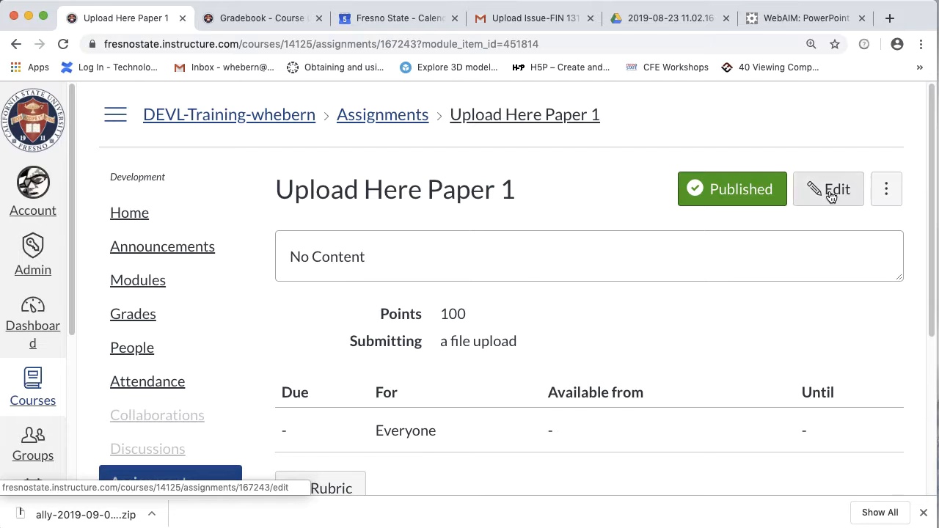
- Edit Upload Here Paper 1 and insert a vpaframewrk.pdf download link from the course files
{"action": "left_click", "coordinate": [829, 197]}
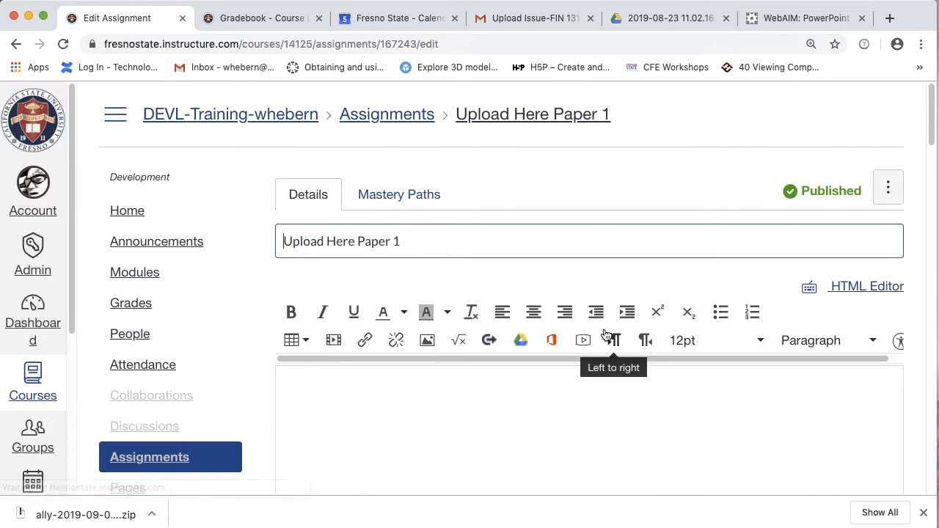
{"action": "scroll", "coordinate": [587, 330], "scroll_direction": "down", "scroll_amount": 5}
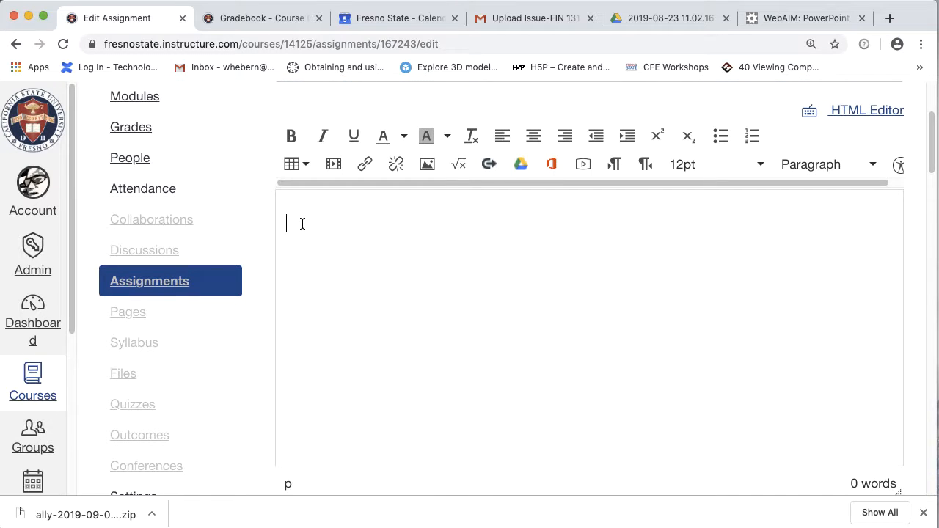
{"action": "scroll", "coordinate": [557, 333], "scroll_direction": "down", "scroll_amount": 15}
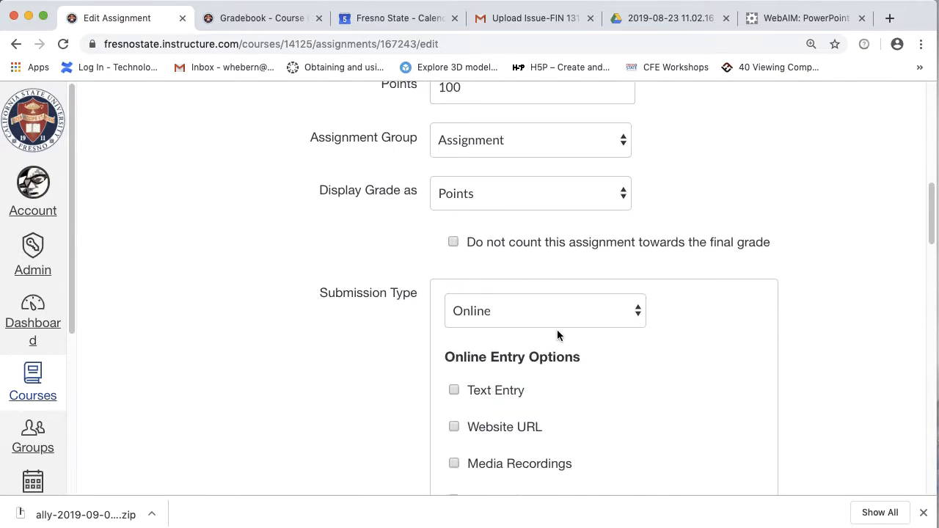
{"action": "scroll", "coordinate": [557, 331], "scroll_direction": "down", "scroll_amount": 15}
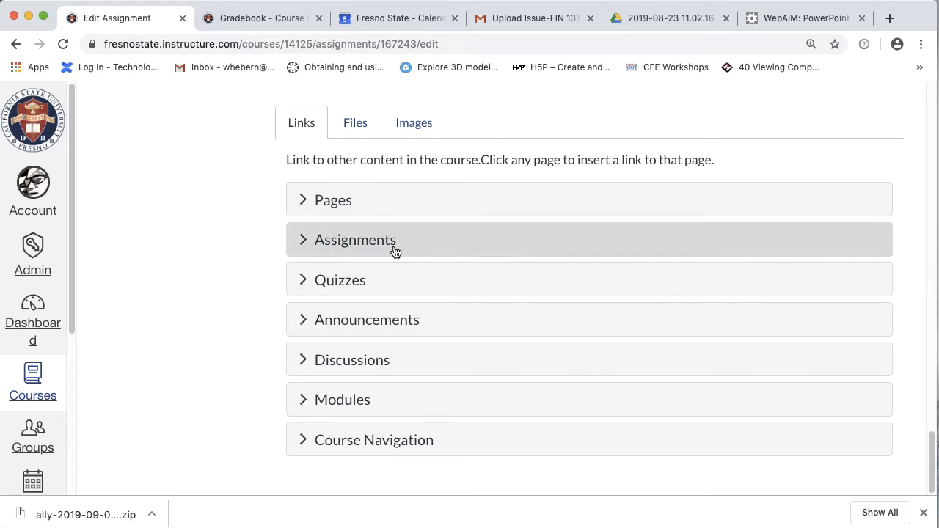
{"action": "left_click", "coordinate": [355, 126]}
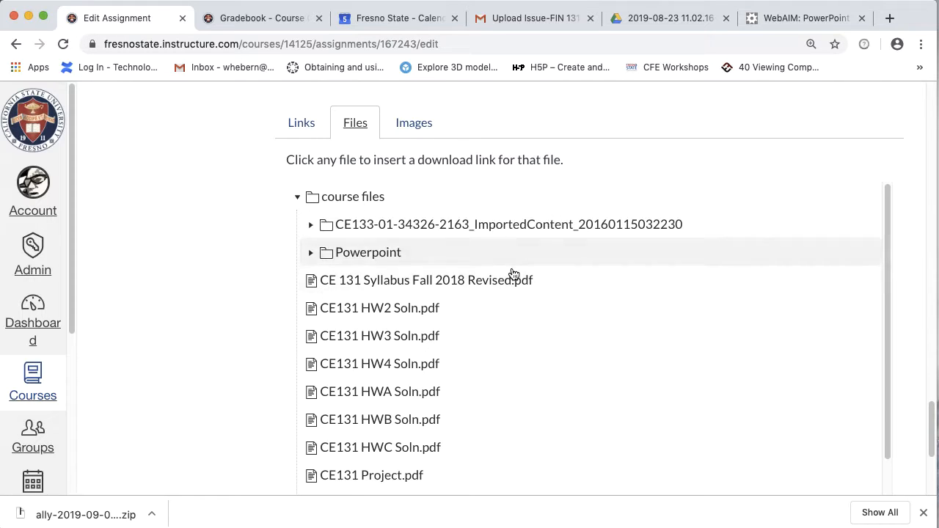
{"action": "scroll", "coordinate": [511, 320], "scroll_direction": "down", "scroll_amount": 10}
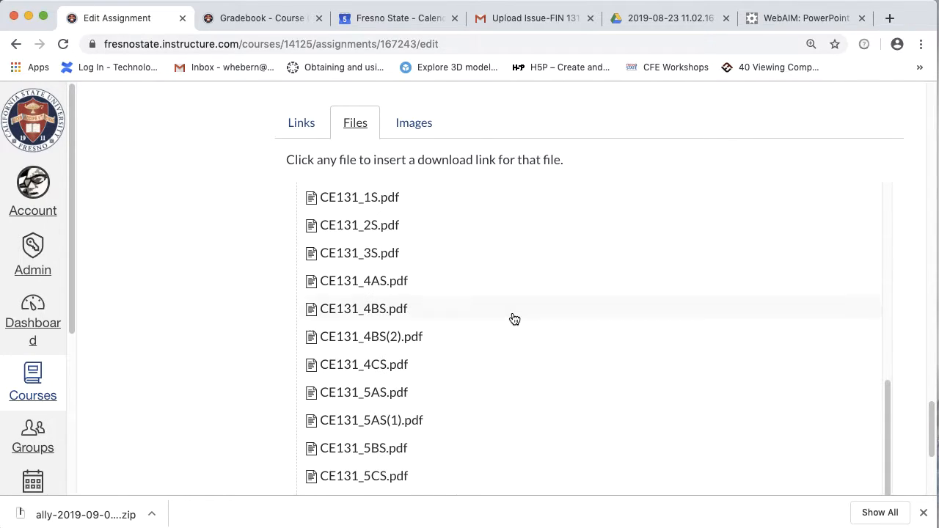
{"action": "scroll", "coordinate": [513, 318], "scroll_direction": "down", "scroll_amount": 5}
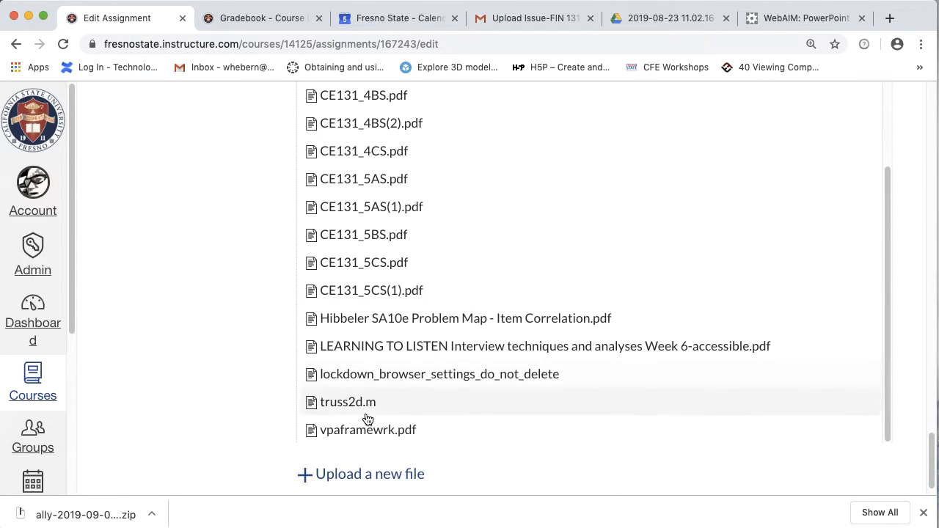
{"action": "left_click", "coordinate": [370, 430]}
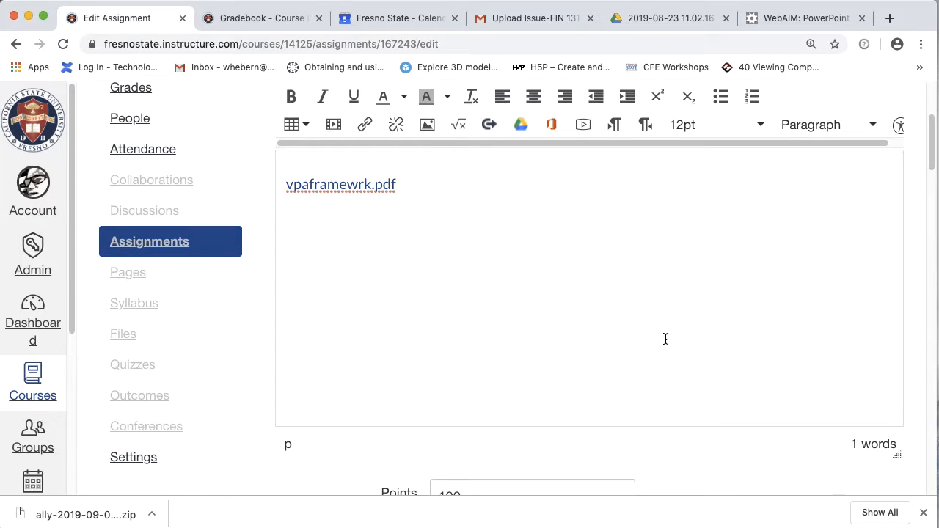
- Save the assignment with the new vpaframewrk.pdf link in its description
{"action": "scroll", "coordinate": [668, 341], "scroll_direction": "down", "scroll_amount": 15}
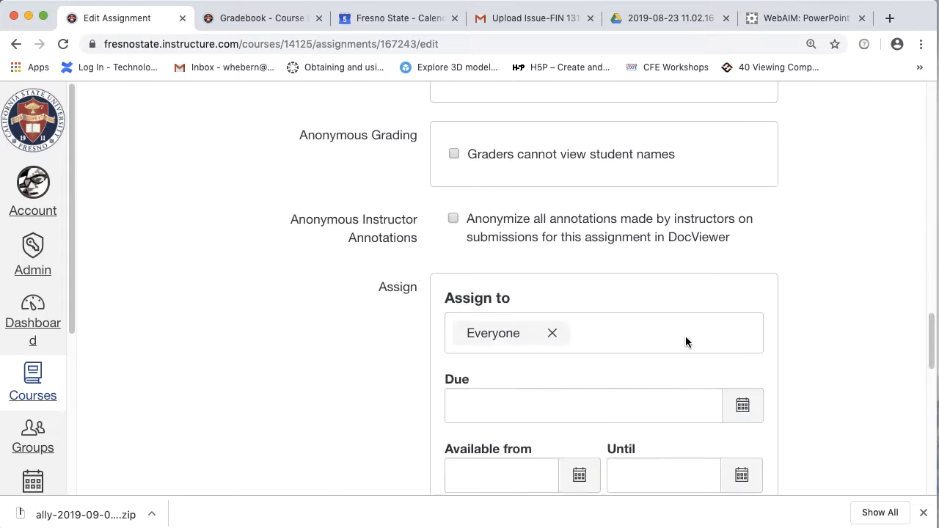
{"action": "scroll", "coordinate": [685, 338], "scroll_direction": "down", "scroll_amount": 10}
{"action": "scroll", "coordinate": [755, 327], "scroll_direction": "up", "scroll_amount": 5}
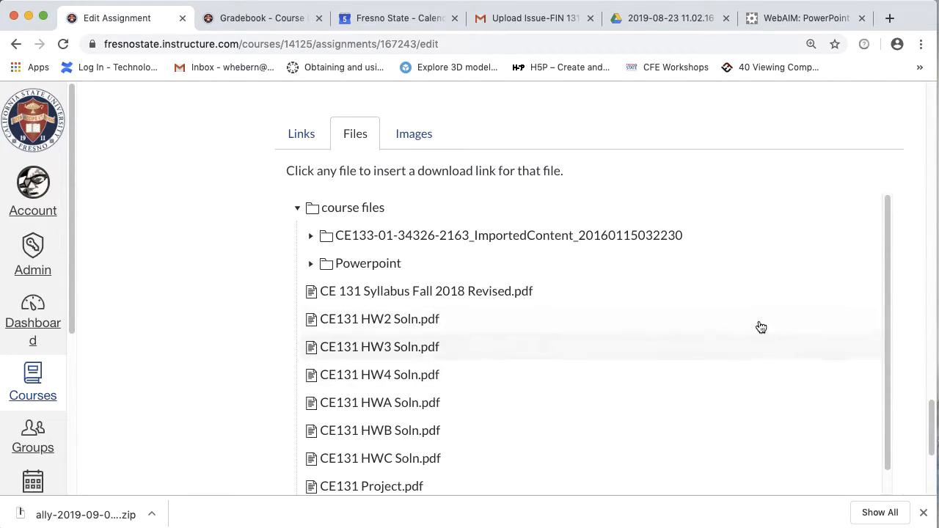
{"action": "scroll", "coordinate": [913, 226], "scroll_direction": "up", "scroll_amount": 3}
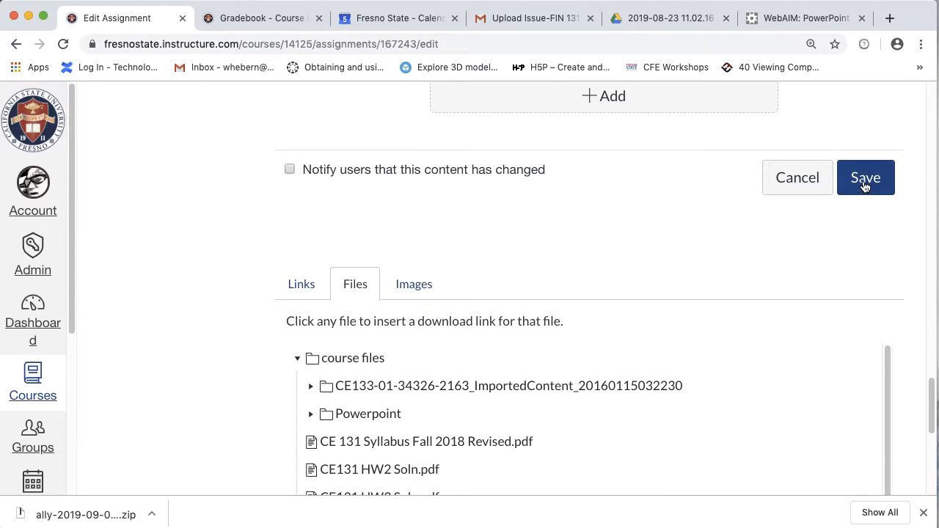
{"action": "left_click", "coordinate": [865, 187]}
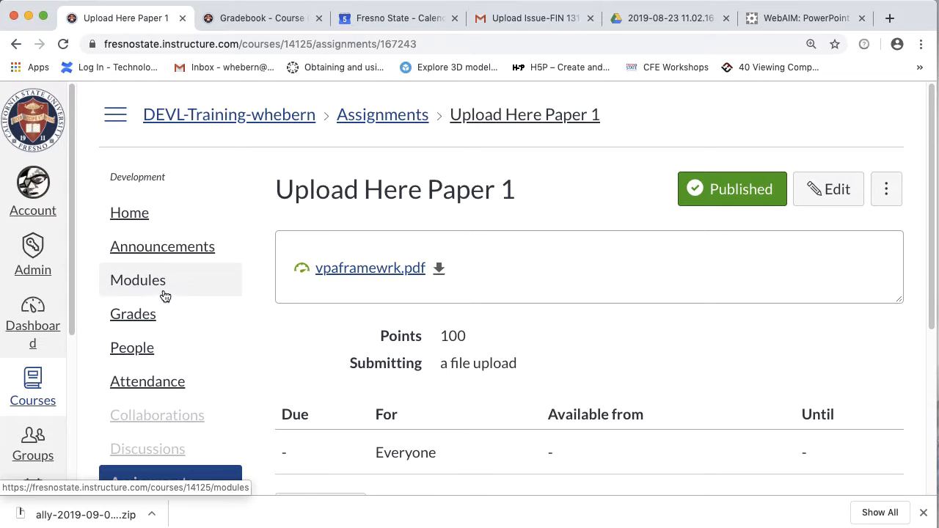
{"action": "left_click", "coordinate": [134, 286]}
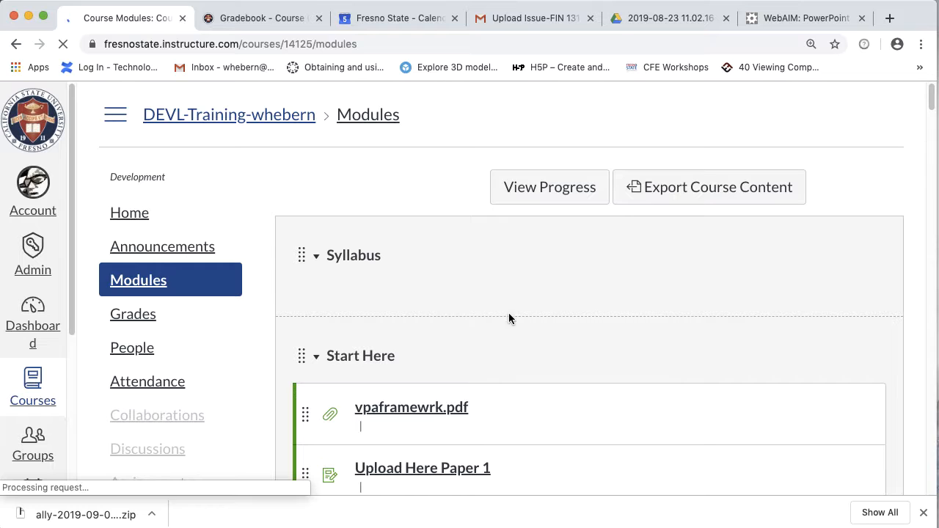
{"action": "scroll", "coordinate": [647, 348], "scroll_direction": "down", "scroll_amount": 5}
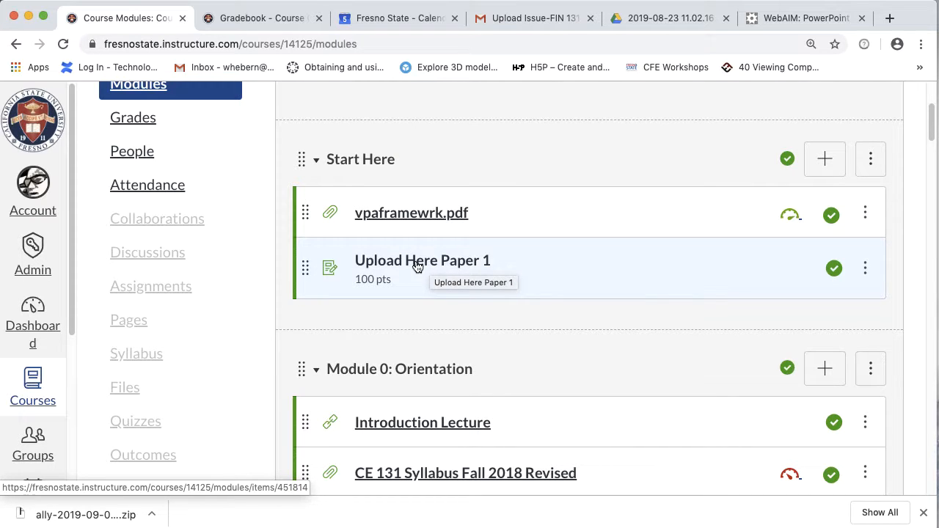
{"action": "left_click", "coordinate": [417, 266]}
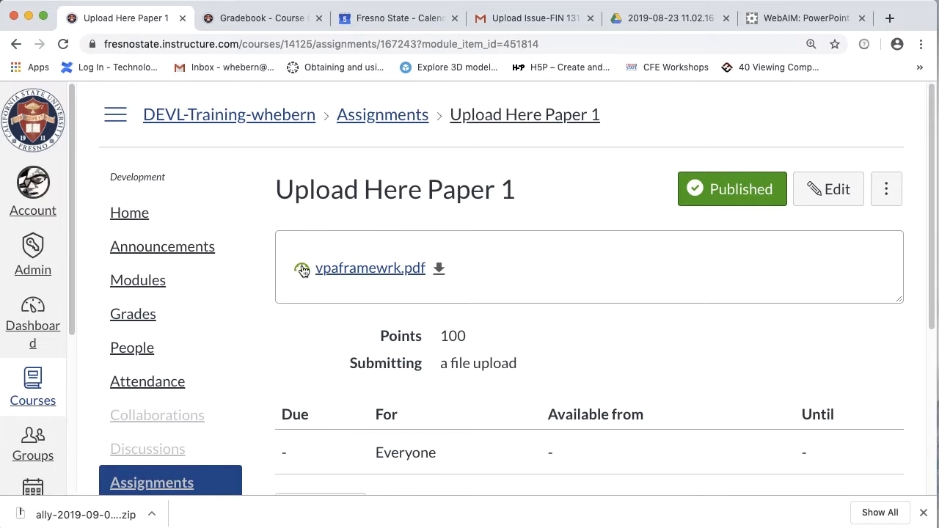
{"action": "scroll", "coordinate": [389, 286], "scroll_direction": "down", "scroll_amount": 2}
{"action": "scroll", "coordinate": [523, 388], "scroll_direction": "up", "scroll_amount": 2}
- From the course Home, enter Student View and open Upload Here Paper 1 to check its PDF link
{"action": "left_click", "coordinate": [136, 219]}
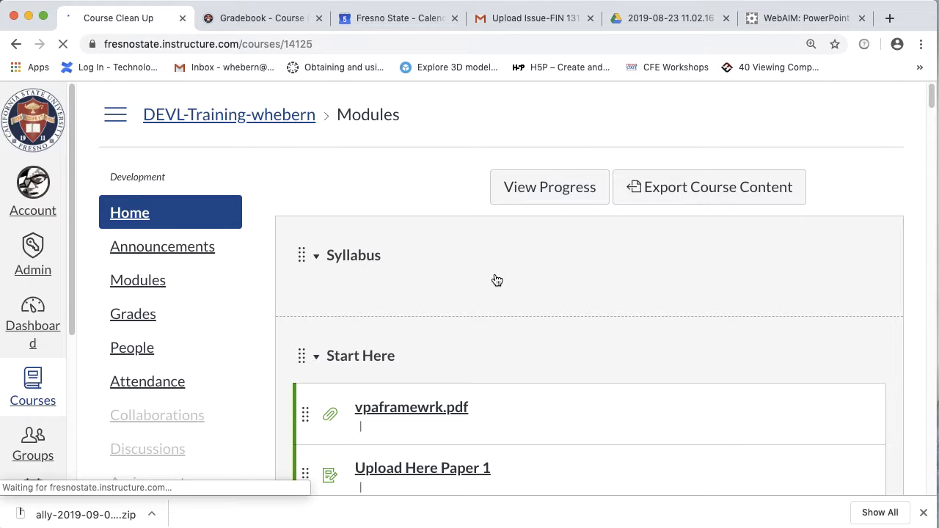
{"action": "scroll", "coordinate": [666, 348], "scroll_direction": "down", "scroll_amount": 20}
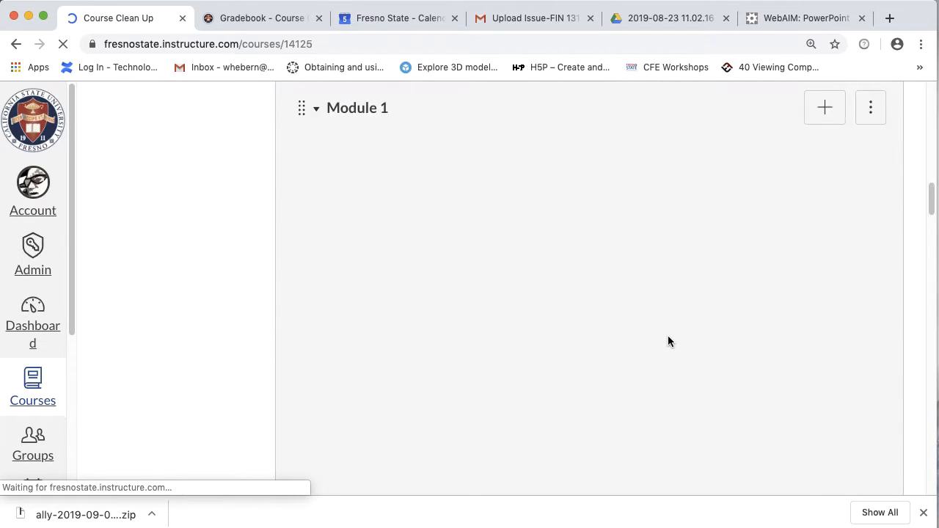
{"action": "scroll", "coordinate": [670, 336], "scroll_direction": "down", "scroll_amount": 20}
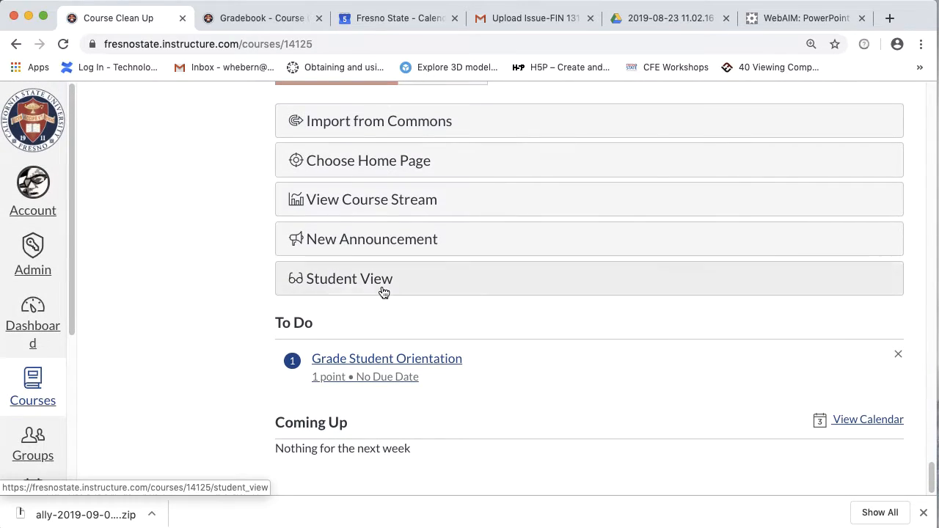
{"action": "left_click", "coordinate": [369, 286]}
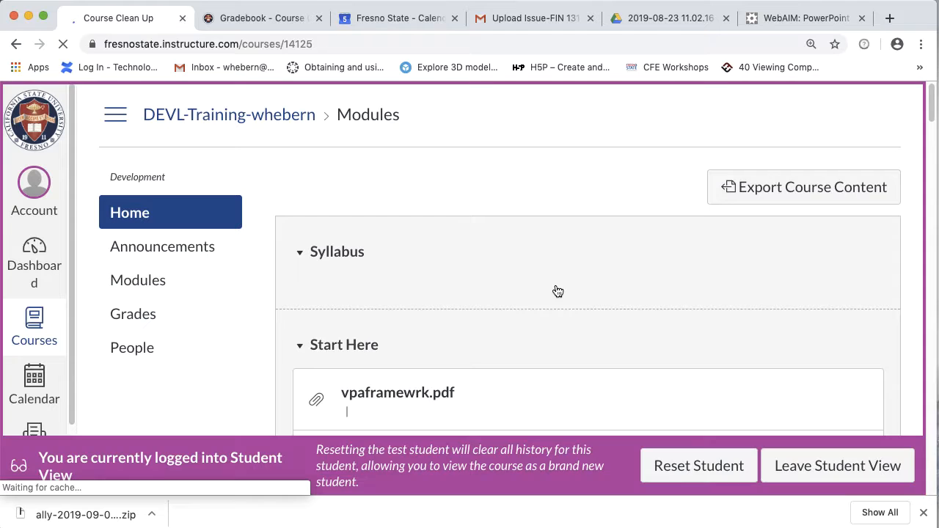
{"action": "scroll", "coordinate": [572, 304], "scroll_direction": "down", "scroll_amount": 2}
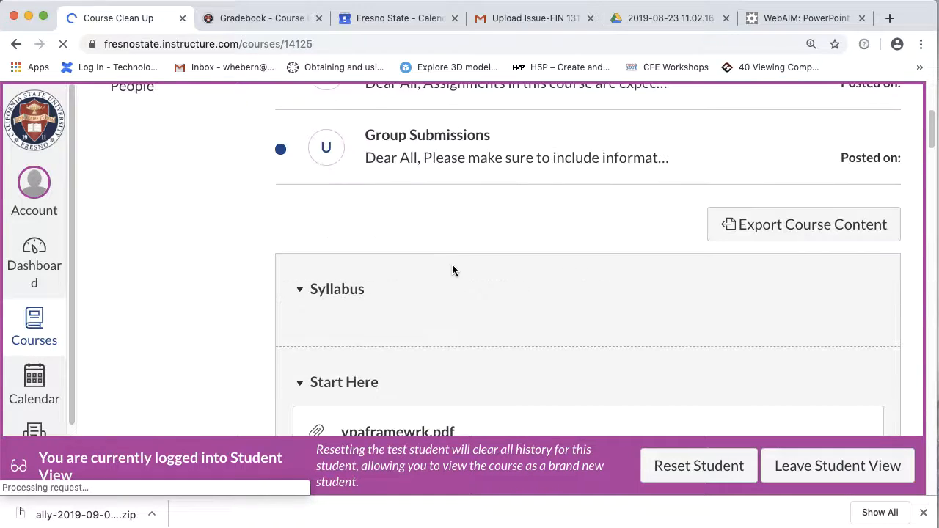
{"action": "scroll", "coordinate": [505, 291], "scroll_direction": "down", "scroll_amount": 3}
{"action": "scroll", "coordinate": [507, 291], "scroll_direction": "down", "scroll_amount": 1}
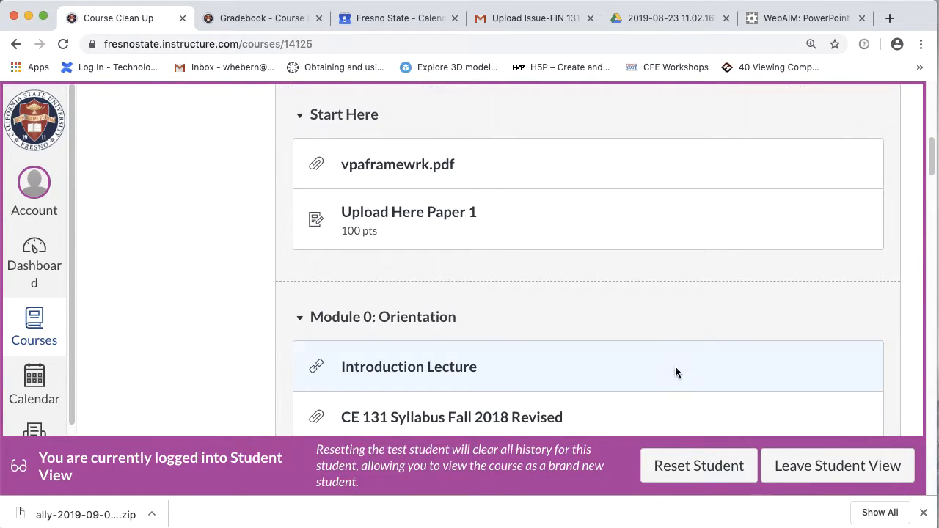
{"action": "left_click", "coordinate": [415, 213]}
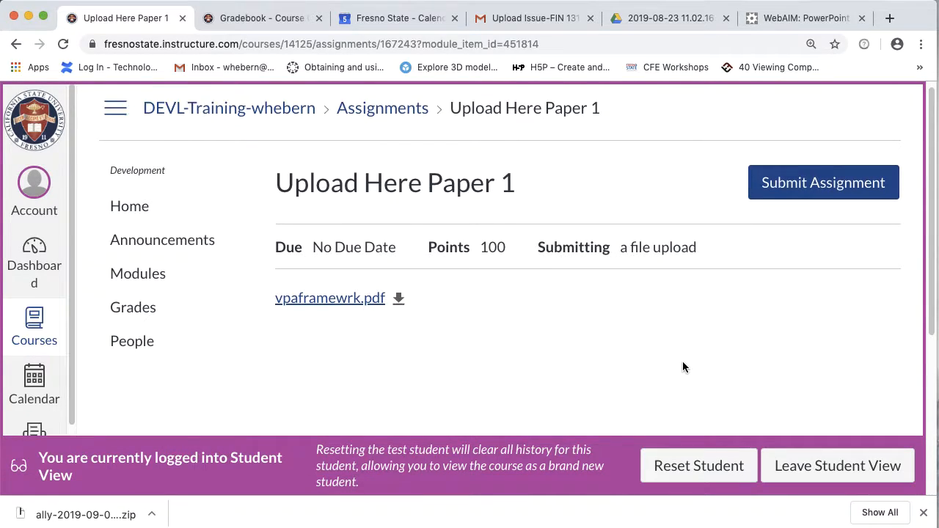
{"action": "scroll", "coordinate": [682, 363], "scroll_direction": "down", "scroll_amount": 2}
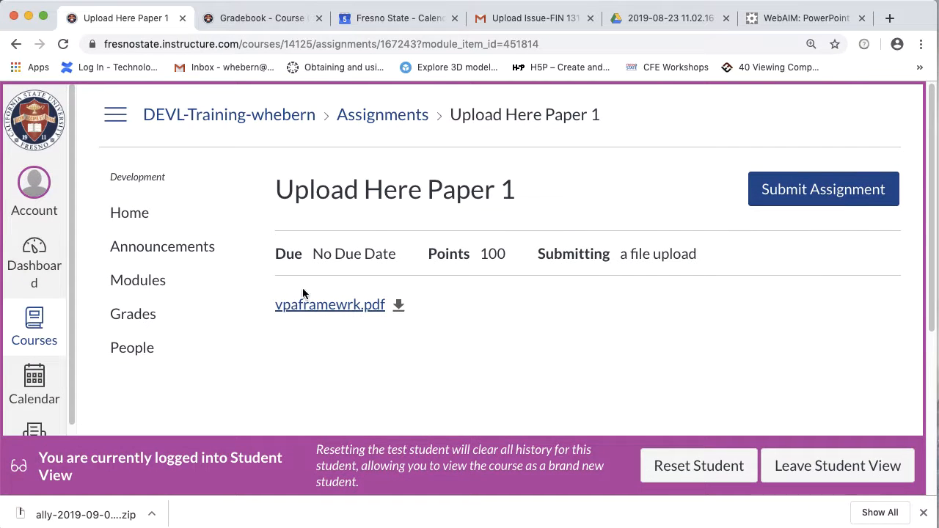